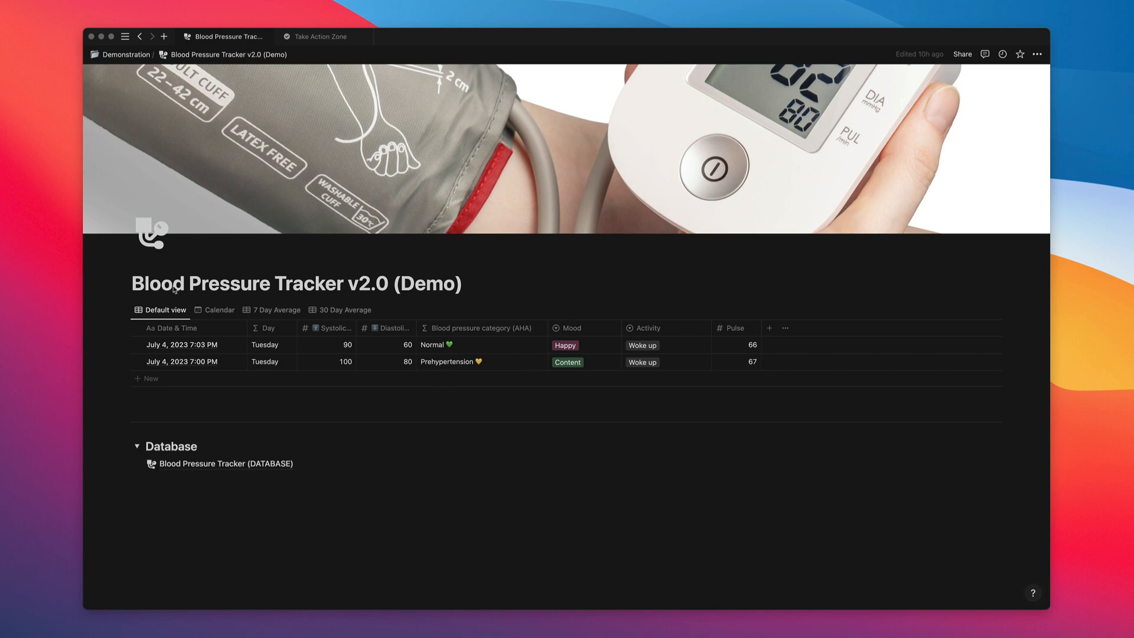
Collapse the Database toggle section below the tracker table.
click(124, 311)
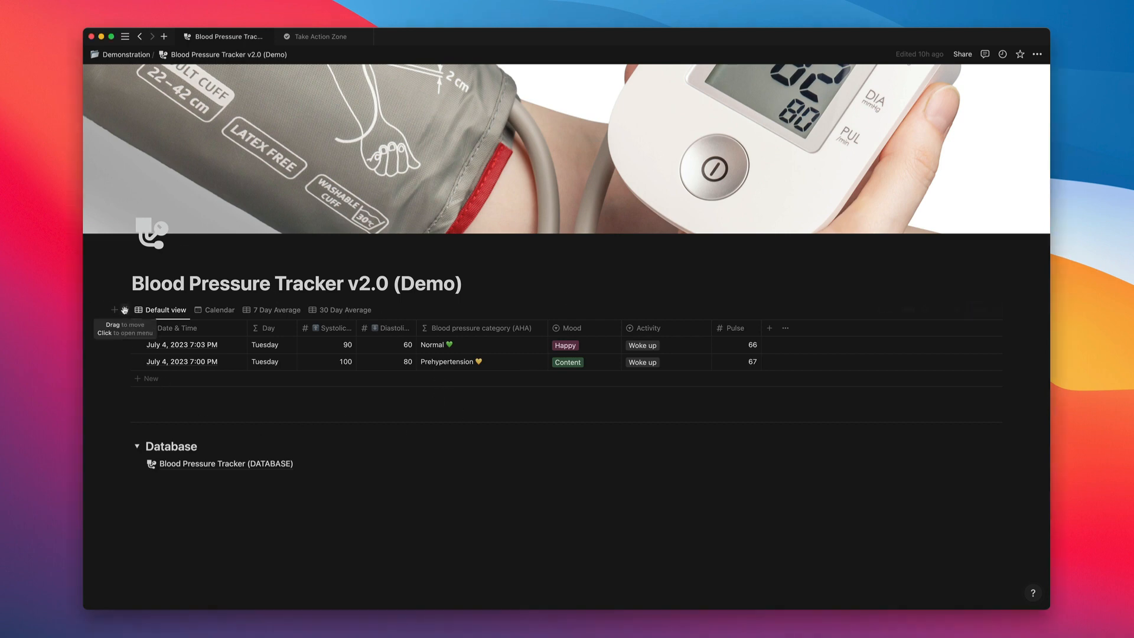
click(125, 310)
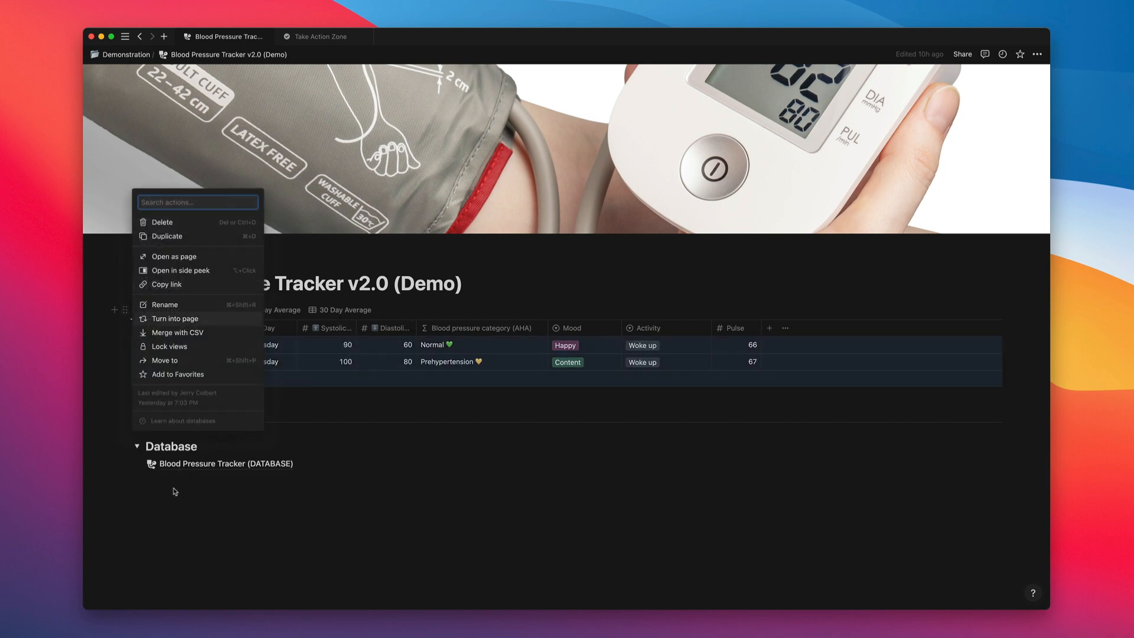
click(175, 490)
click(138, 447)
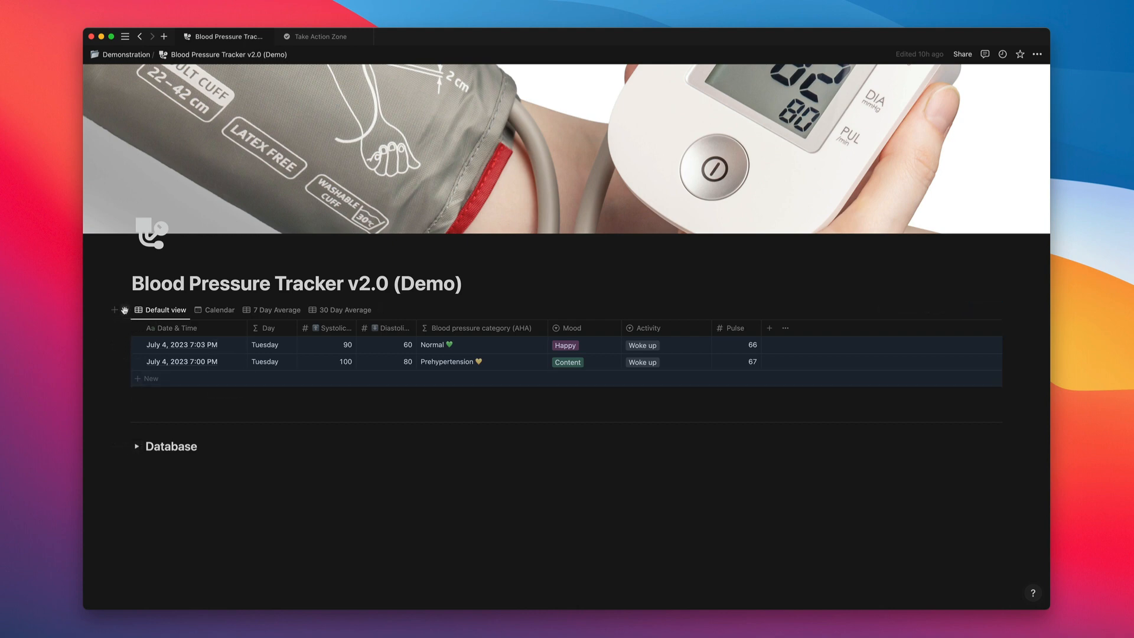
click(124, 310)
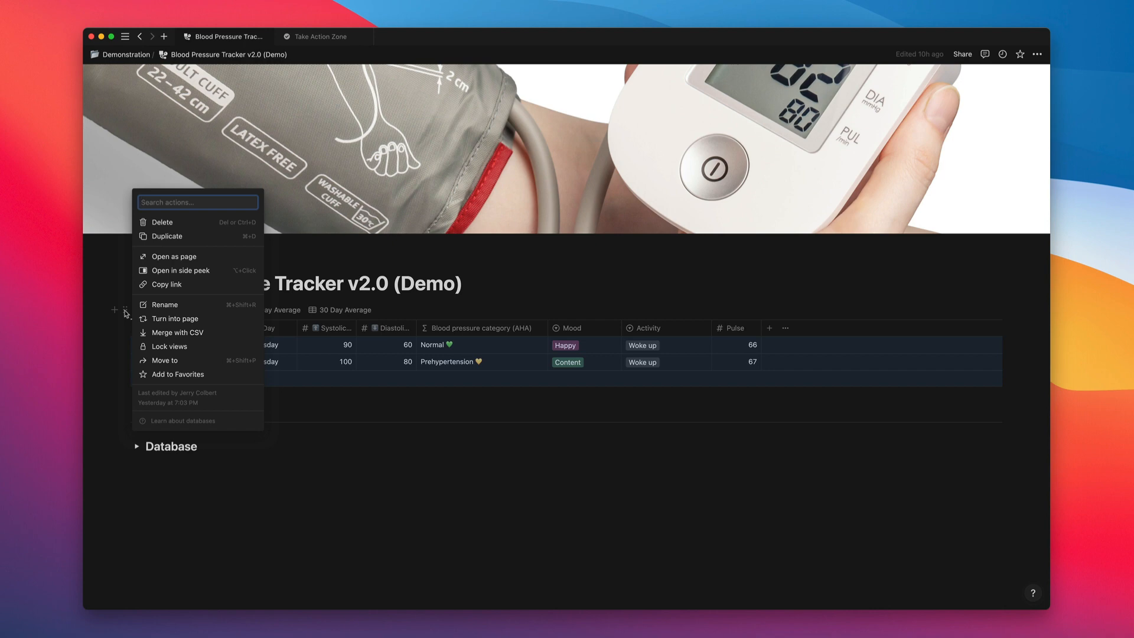
click(126, 313)
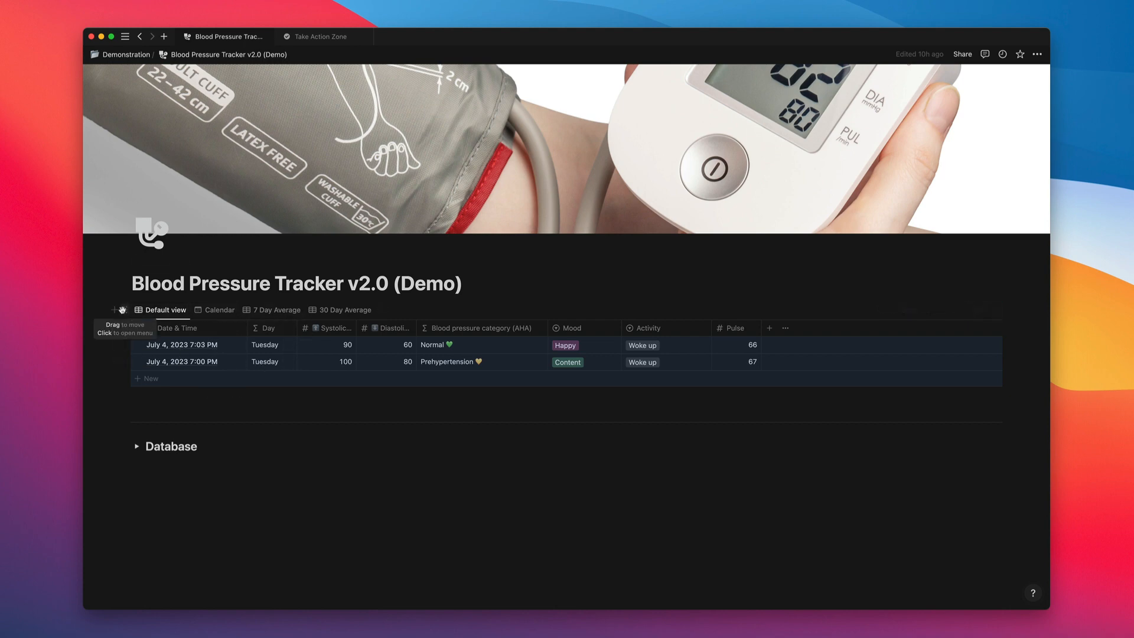
Look through the tracker's Calendar, 7 Day Average and 30 Day Average views, ending on the Default view.
click(166, 312)
click(219, 311)
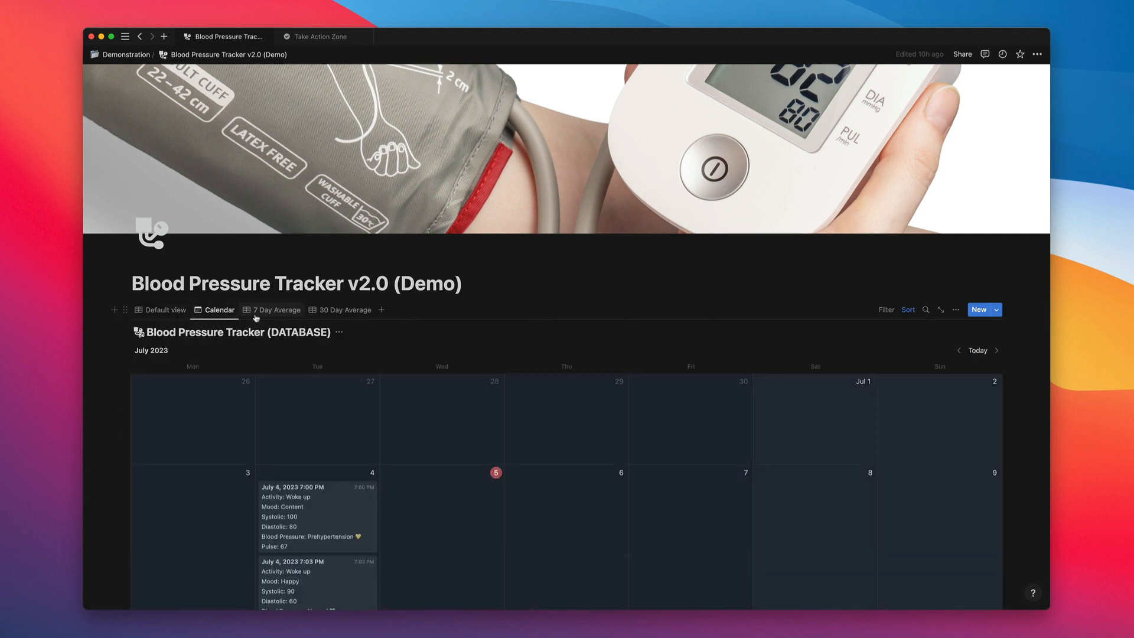
click(277, 316)
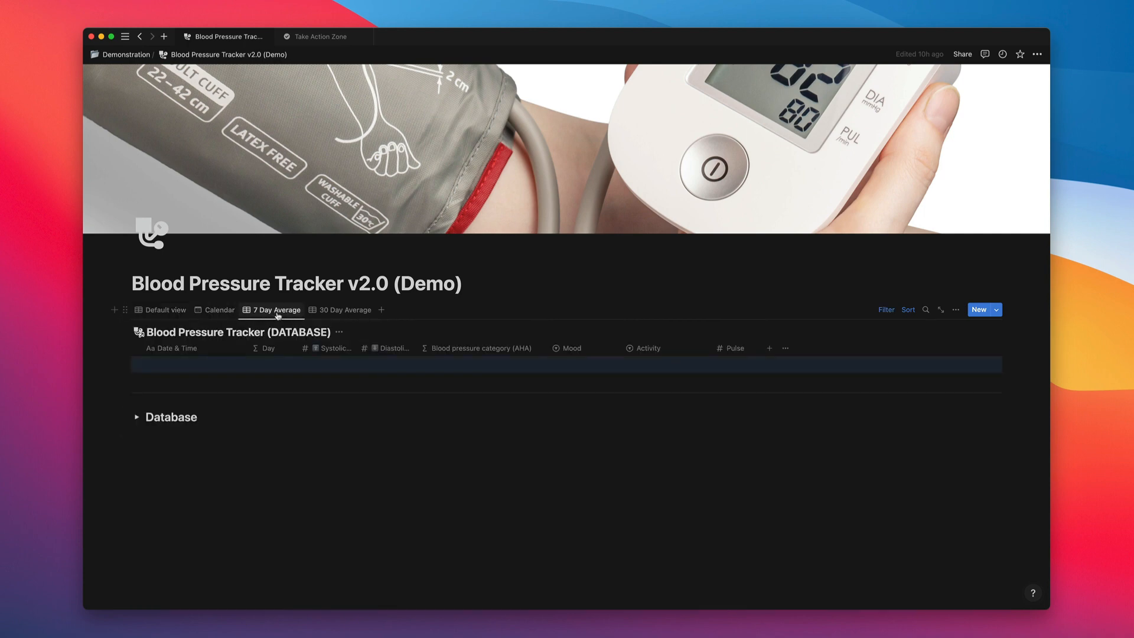
click(346, 312)
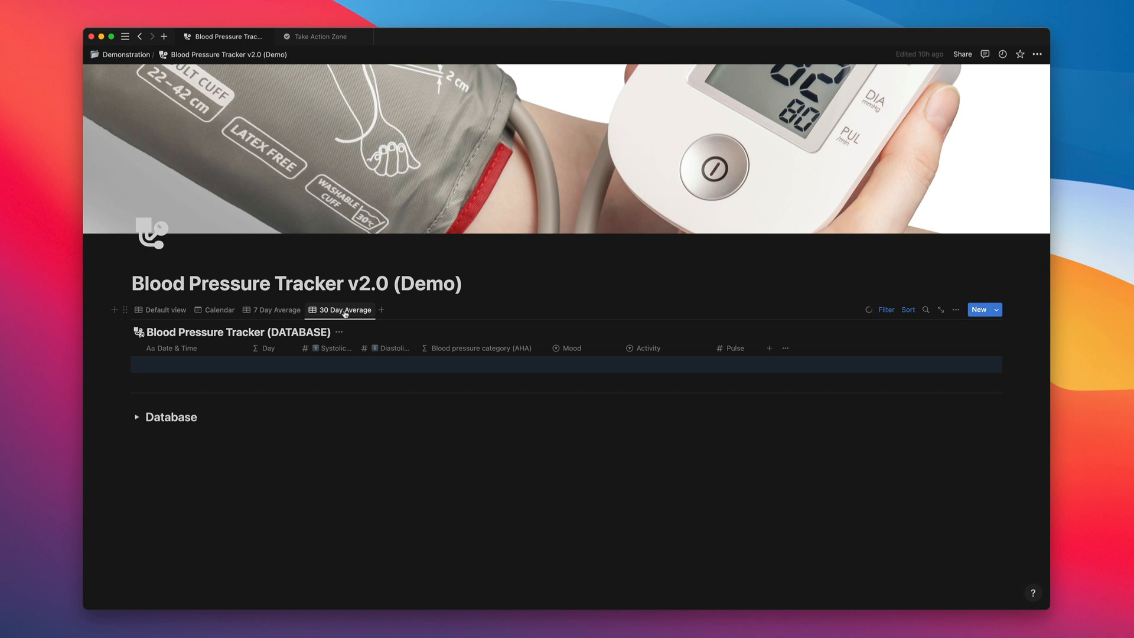
click(170, 311)
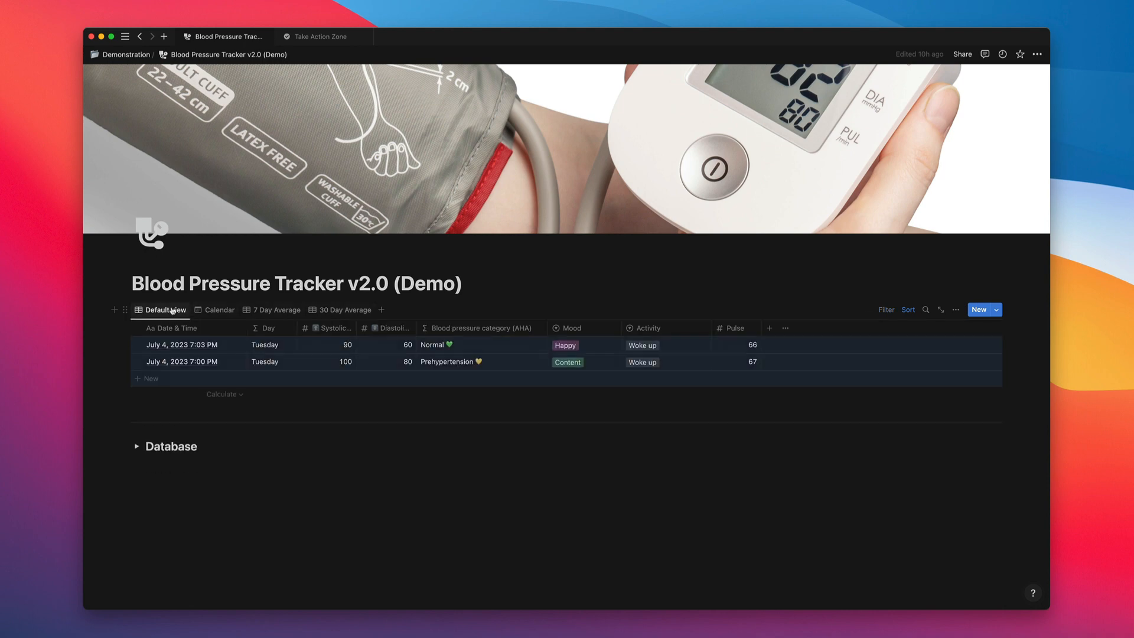
Delete both July 4, 2023 entries from the blood pressure table.
click(105, 344)
drag(136, 359, 180, 366)
key(BackSpace)
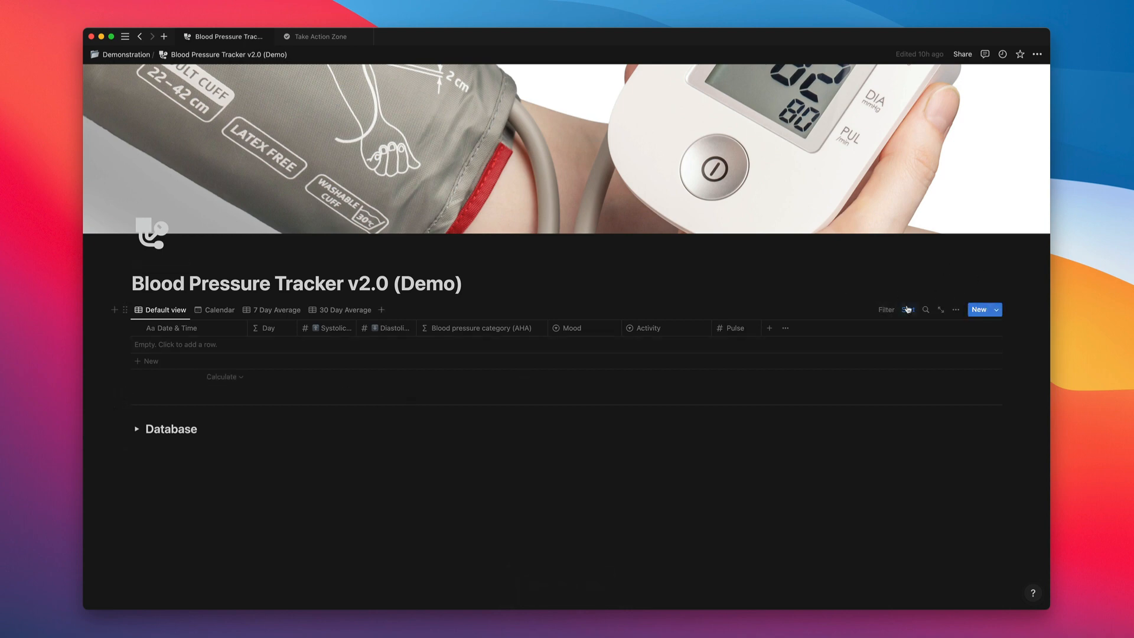
Add a new tracker entry and title it with its copied Date Created value, July 5, 2023 5:48 AM.
click(978, 309)
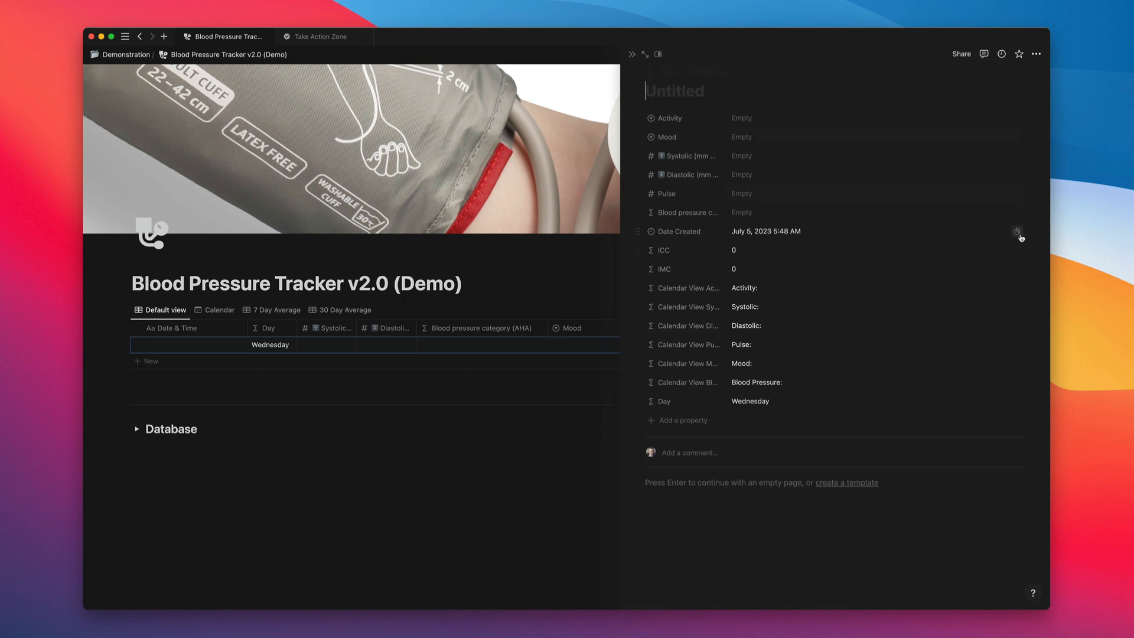
click(1018, 232)
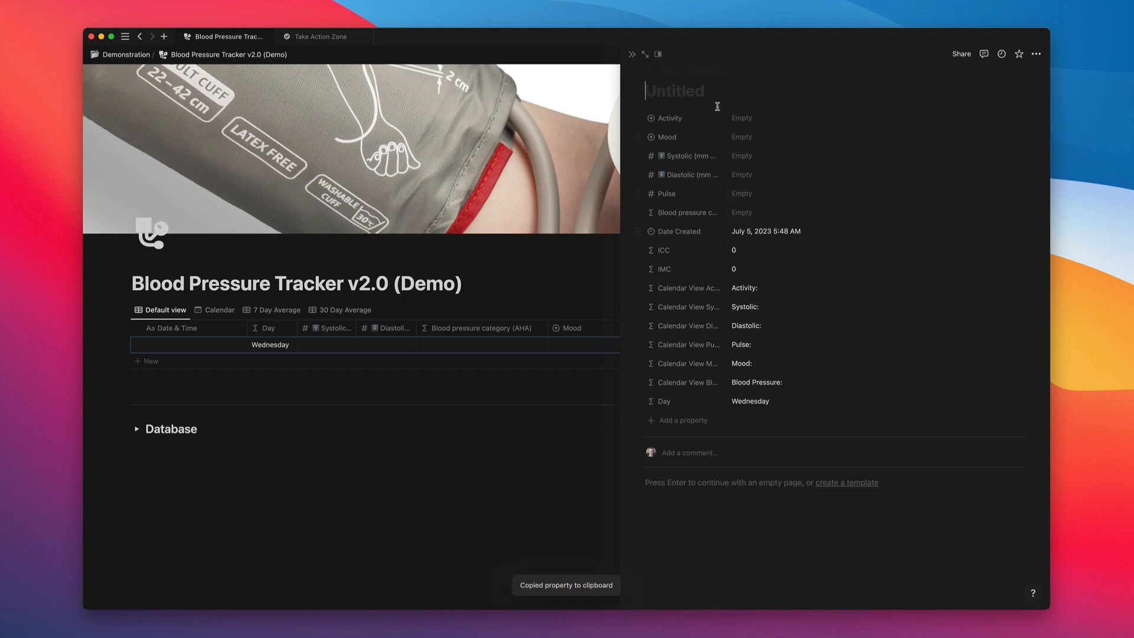
click(645, 146)
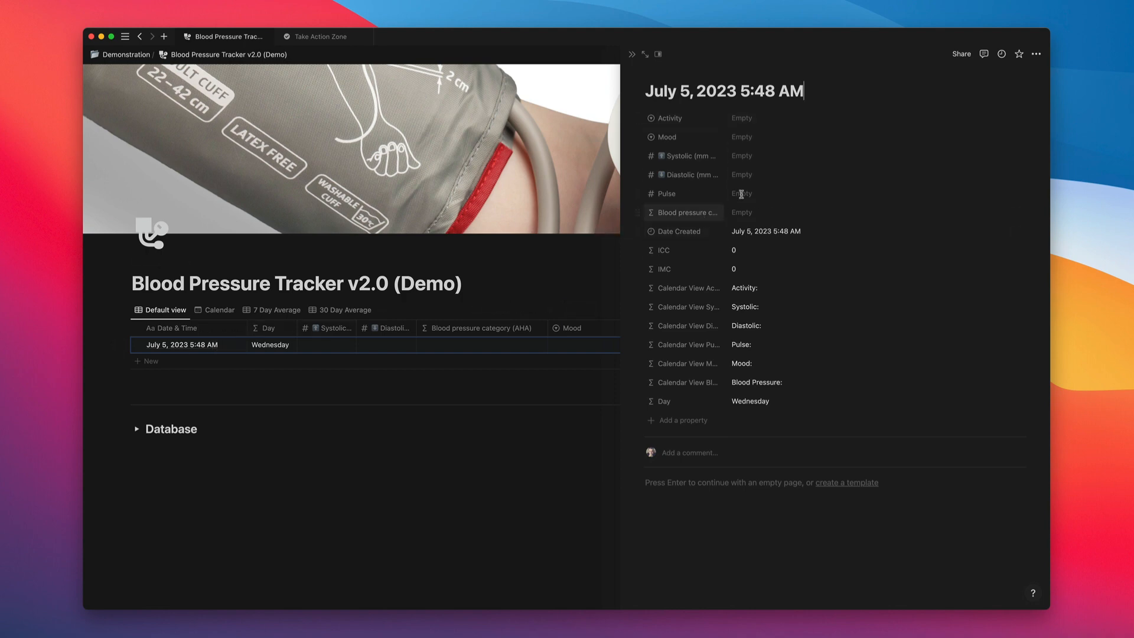
Set the new entry's Activity to Woke up and its Mood to Content.
click(747, 120)
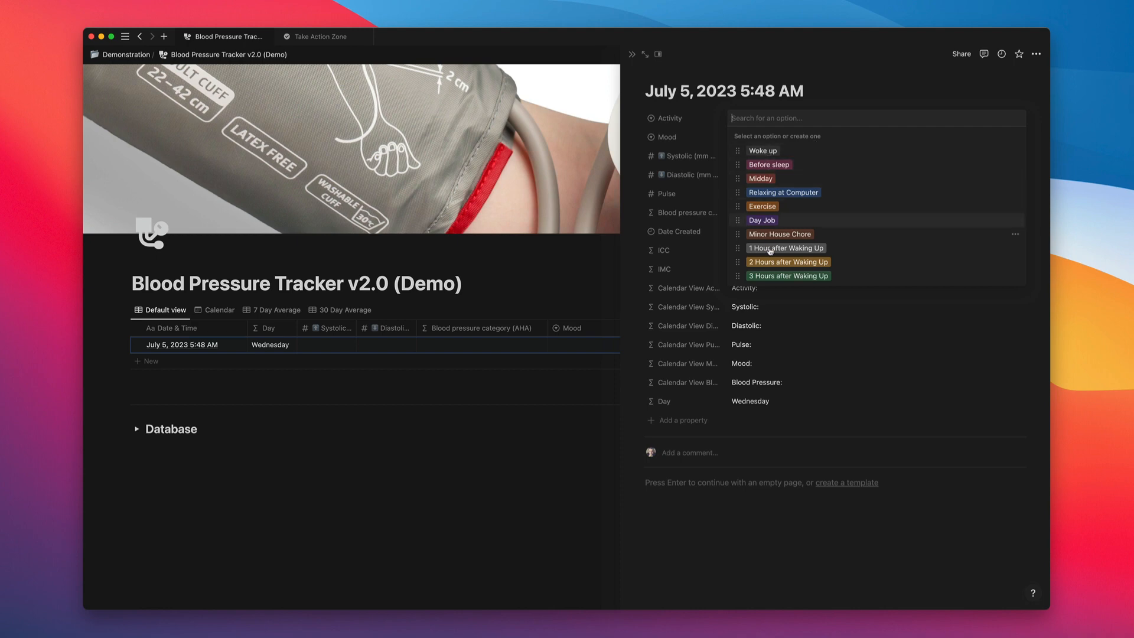
click(773, 152)
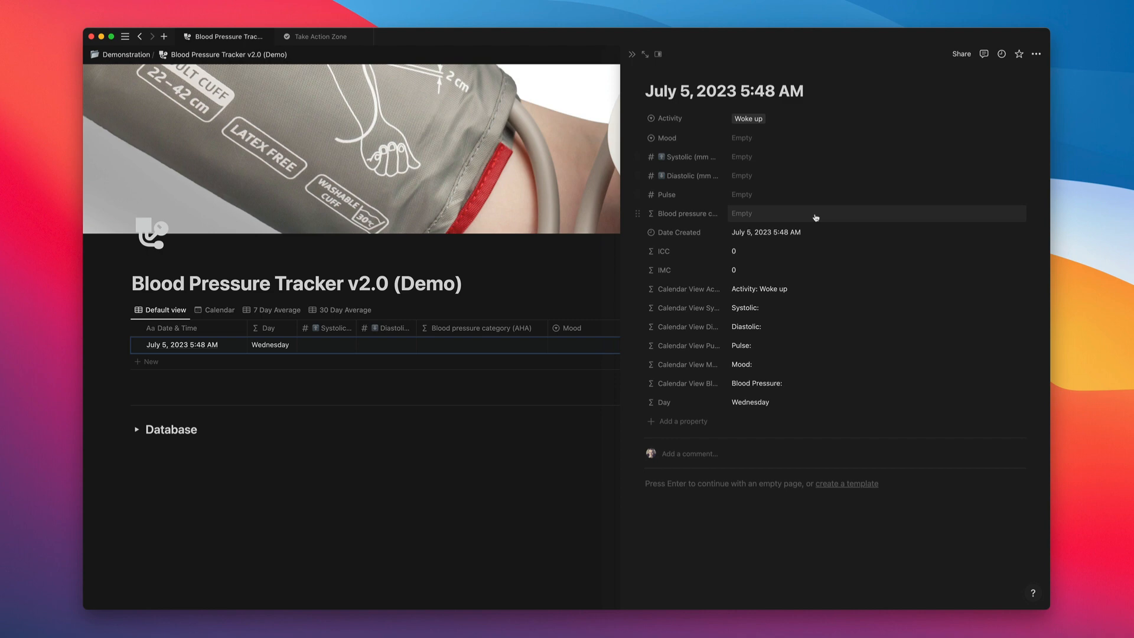
click(753, 139)
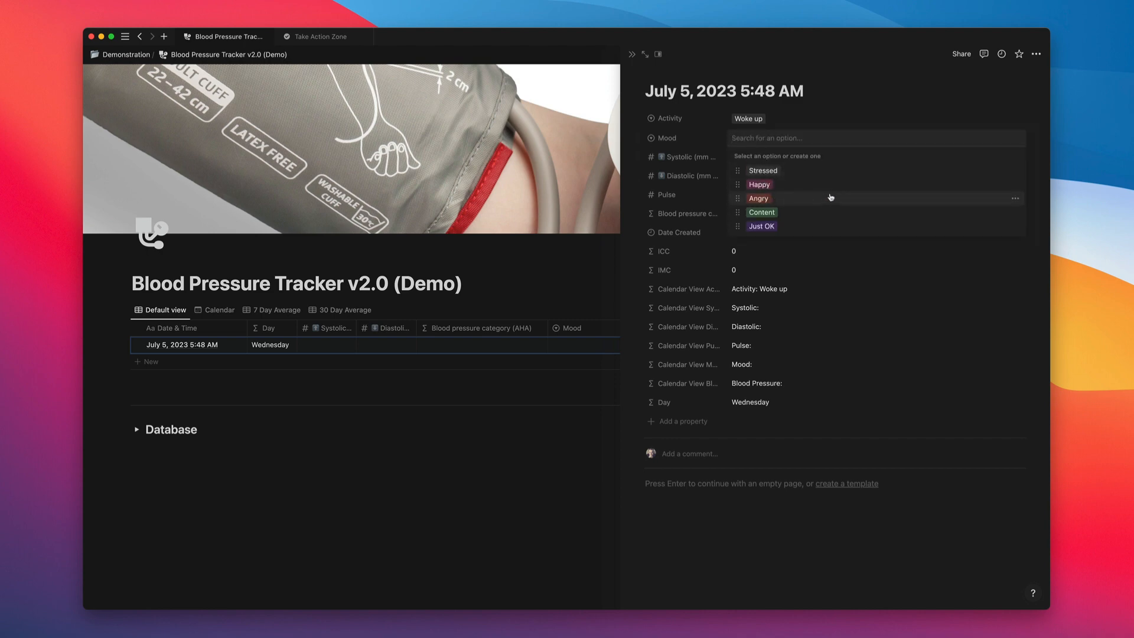
click(762, 213)
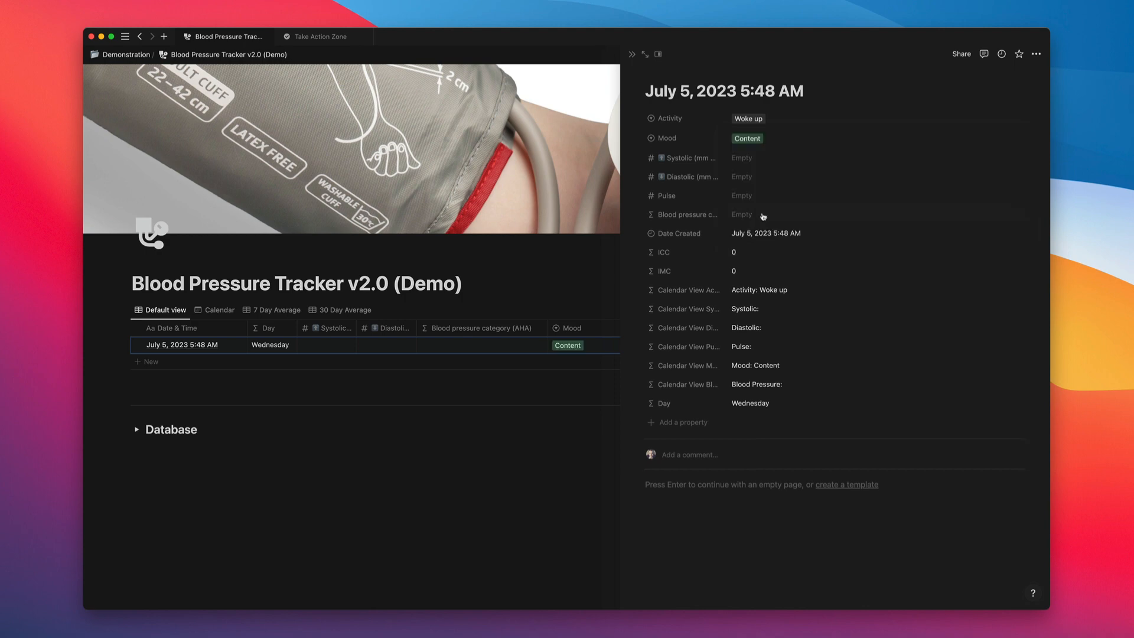
Fill in the entry's readings with Systolic 100, Diastolic 67 and Pulse 62.
click(749, 158)
text(100)
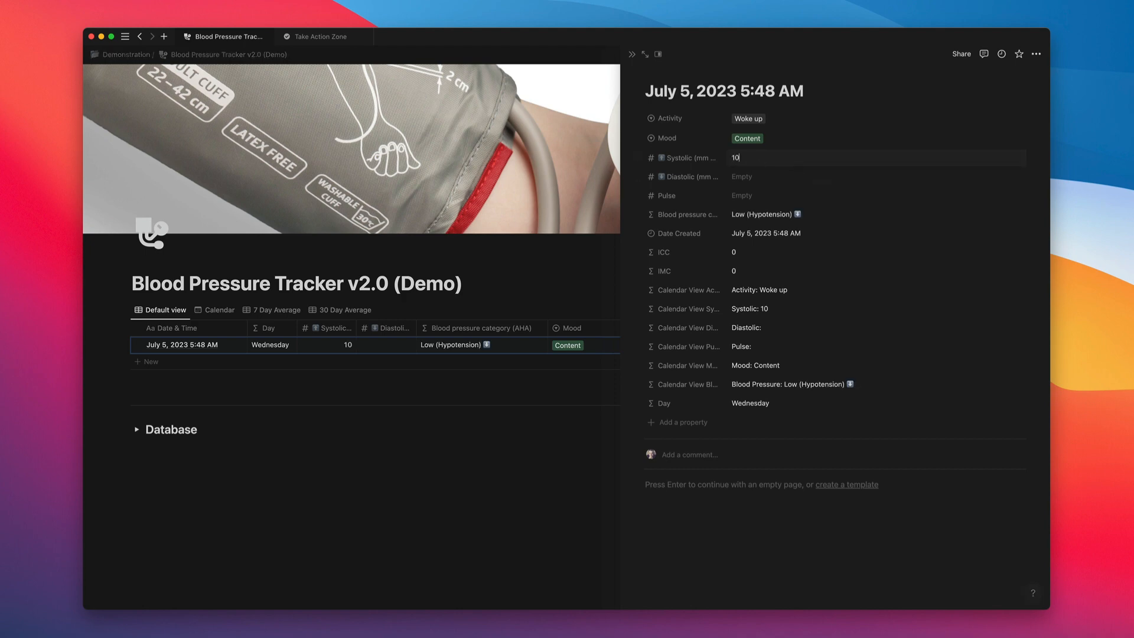
click(747, 177)
text(67)
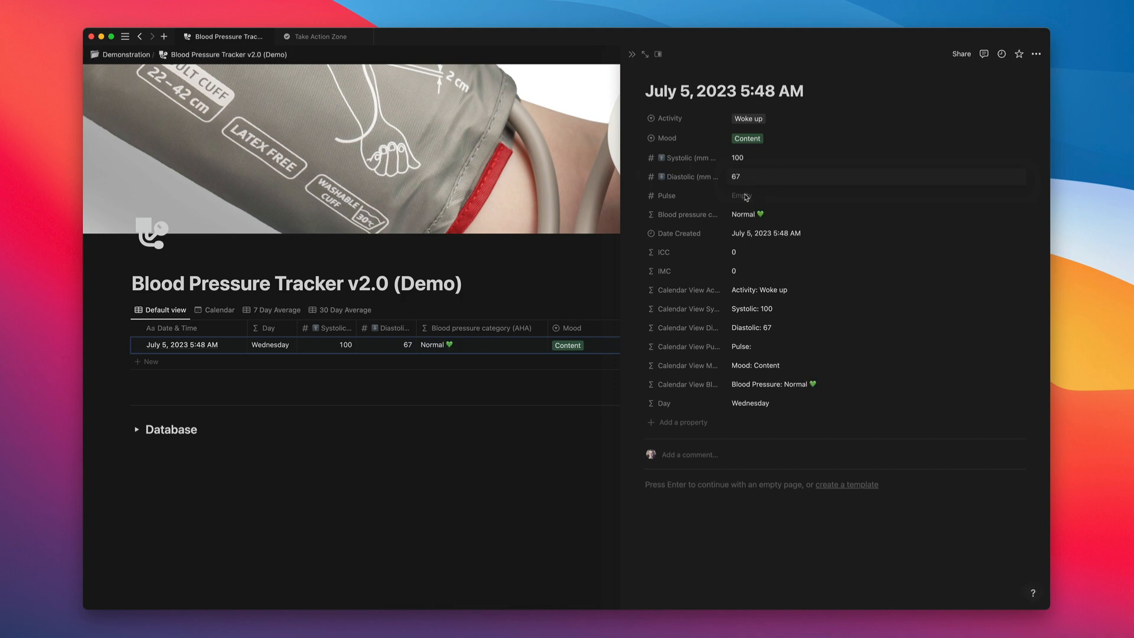
click(744, 195)
text(62)
click(801, 174)
Examine the formula behind the entry's blood pressure category, and close the entry page.
click(747, 218)
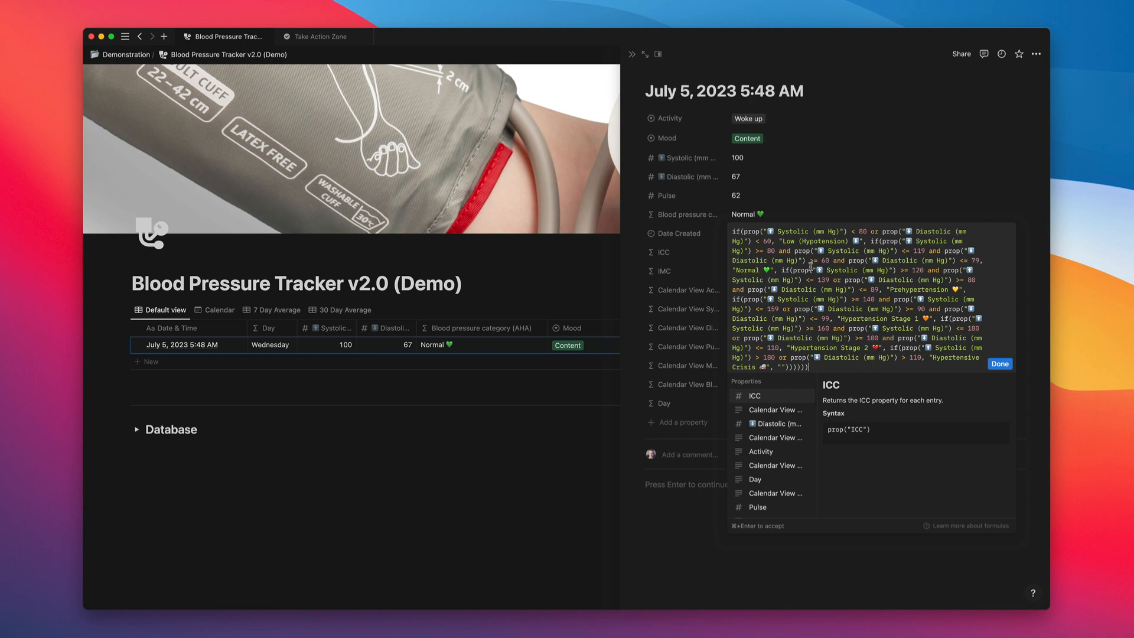
click(753, 219)
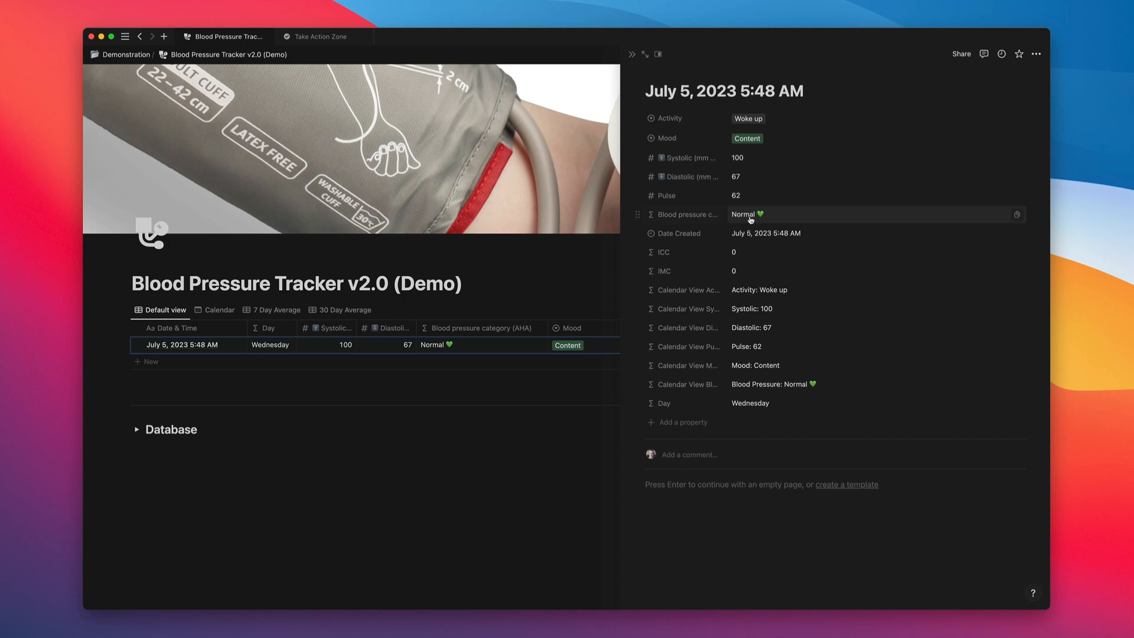
click(632, 55)
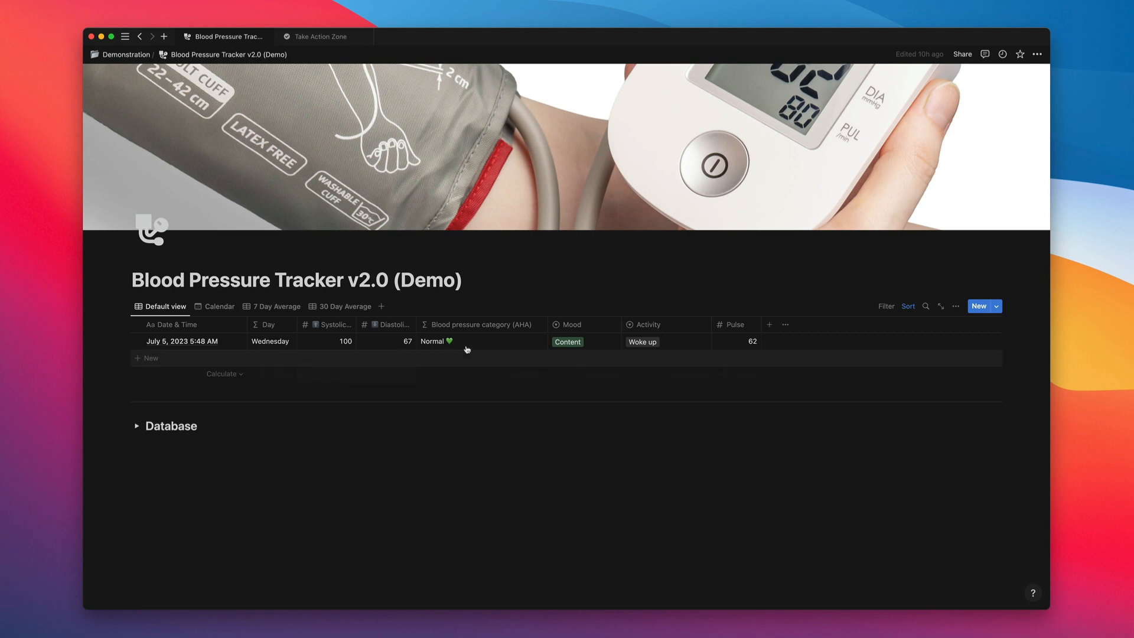
Review the new entry in the Calendar, 7 Day Average and 30 Day Average views, and return to the Default view.
click(224, 307)
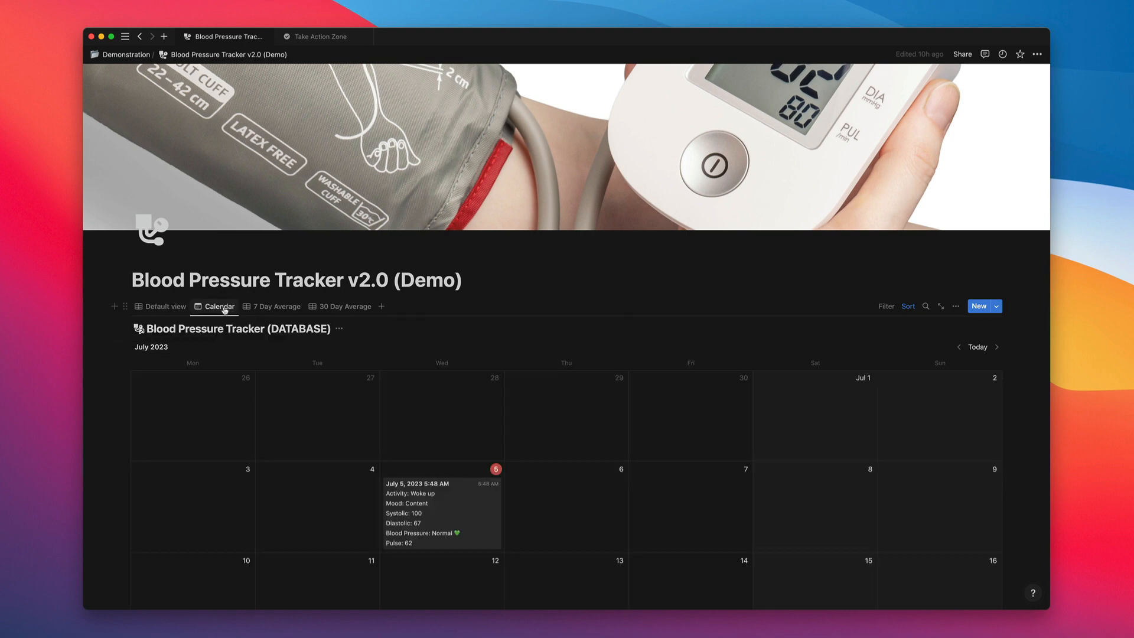
scroll(466, 490, down, 5)
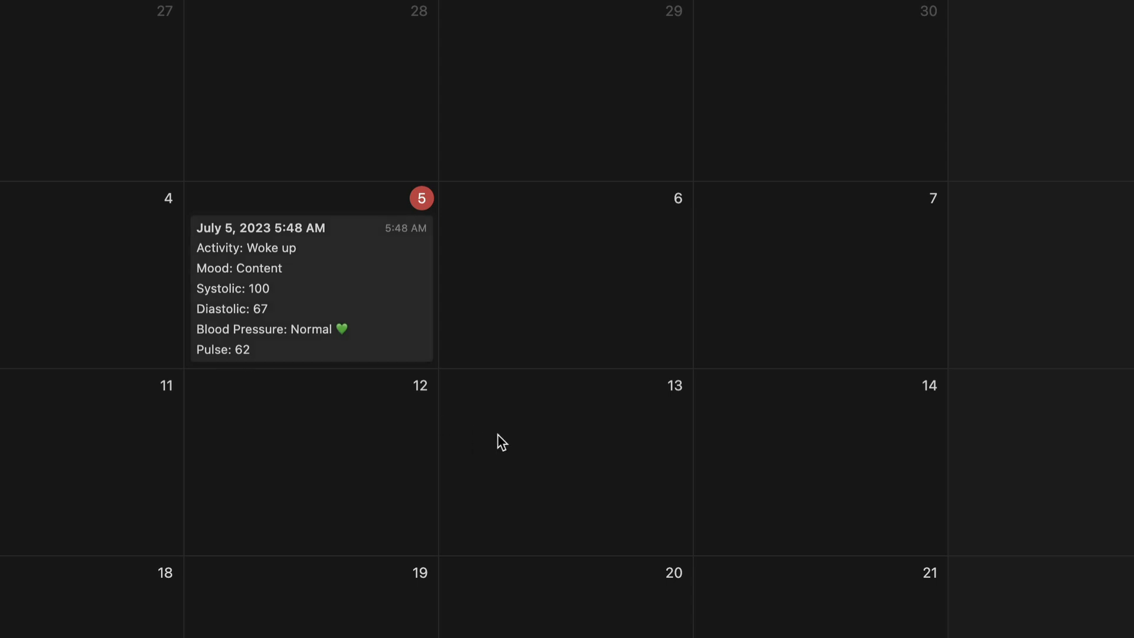
scroll(498, 434, up, 1)
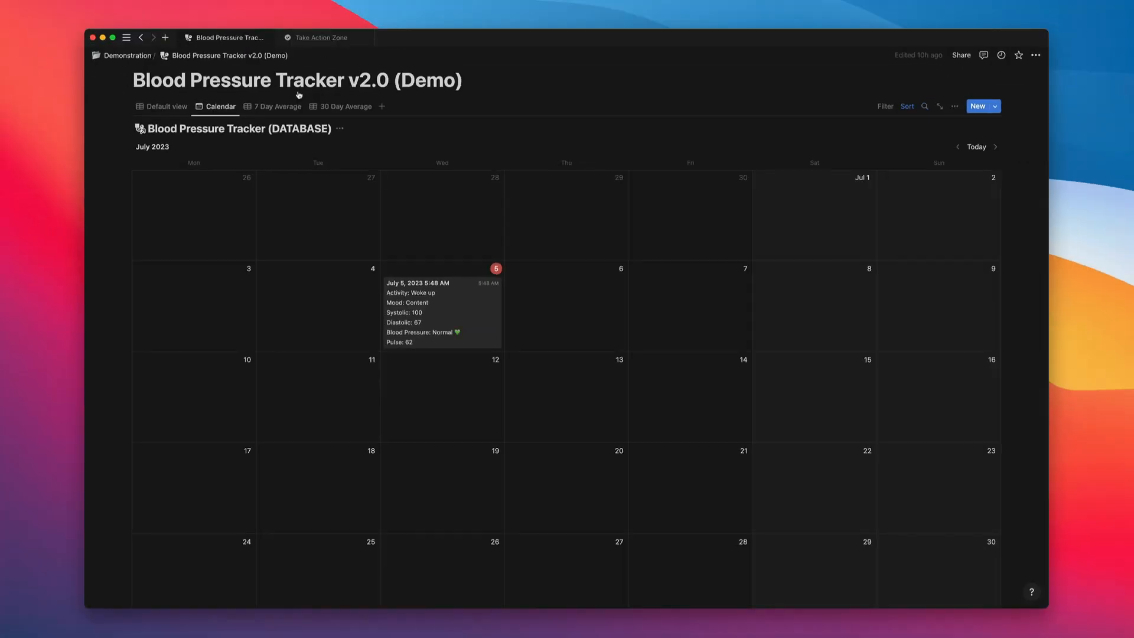
click(286, 107)
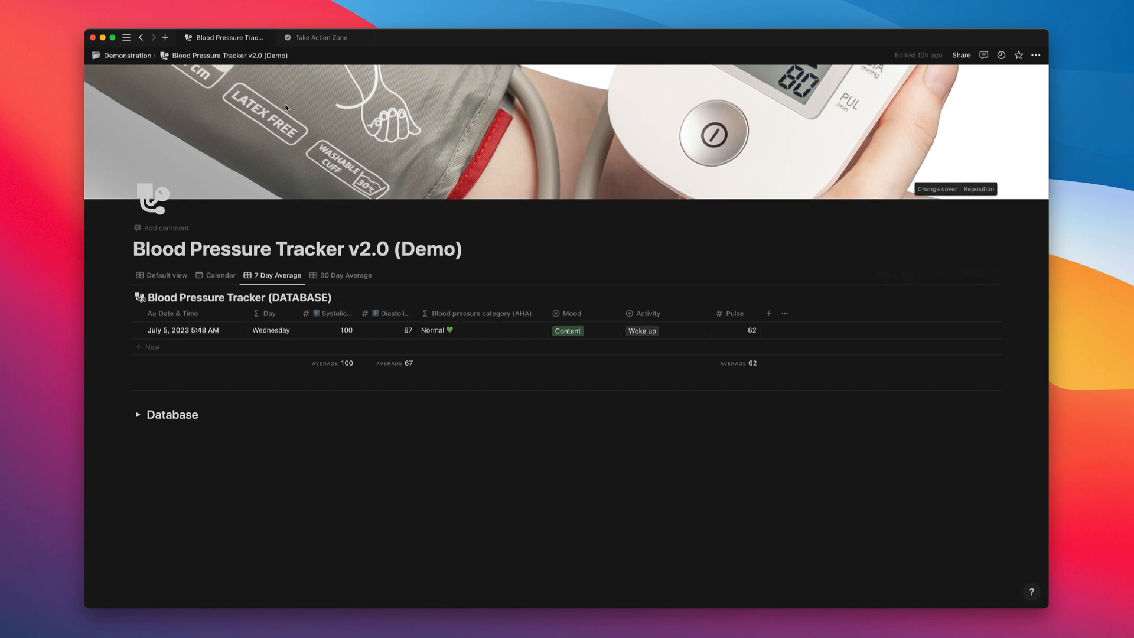
scroll(340, 222, up, 1)
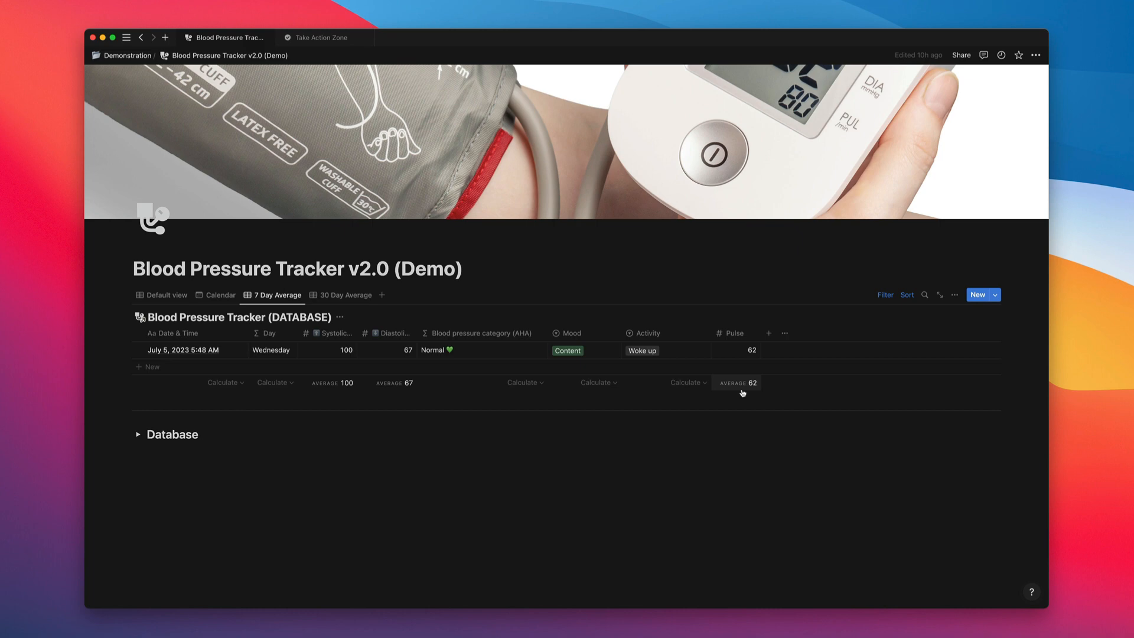
click(345, 295)
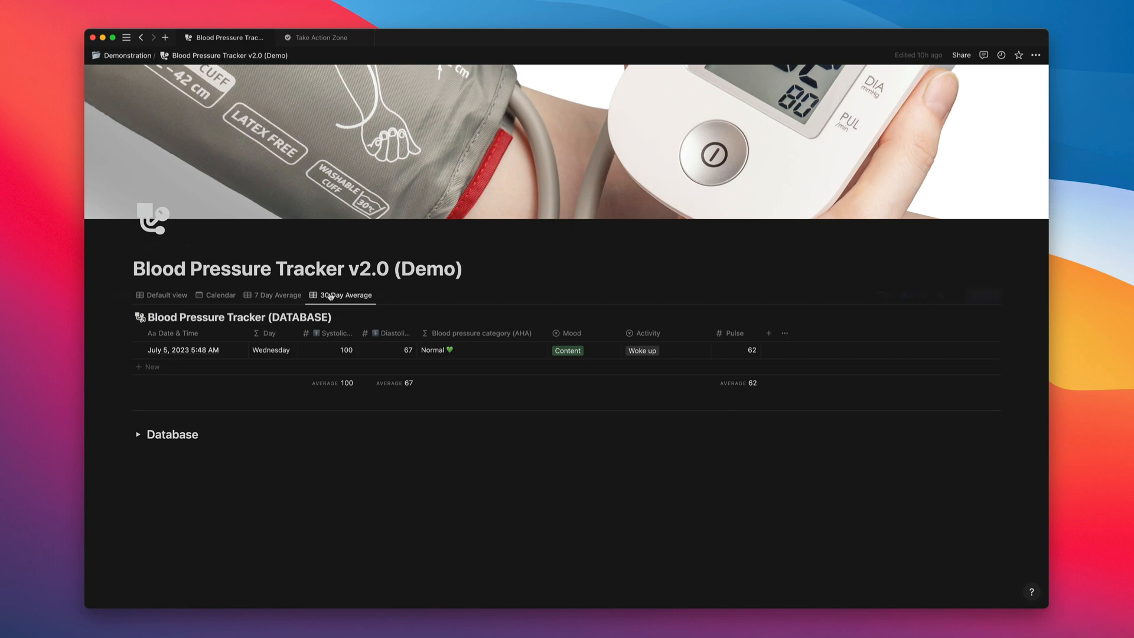
click(162, 295)
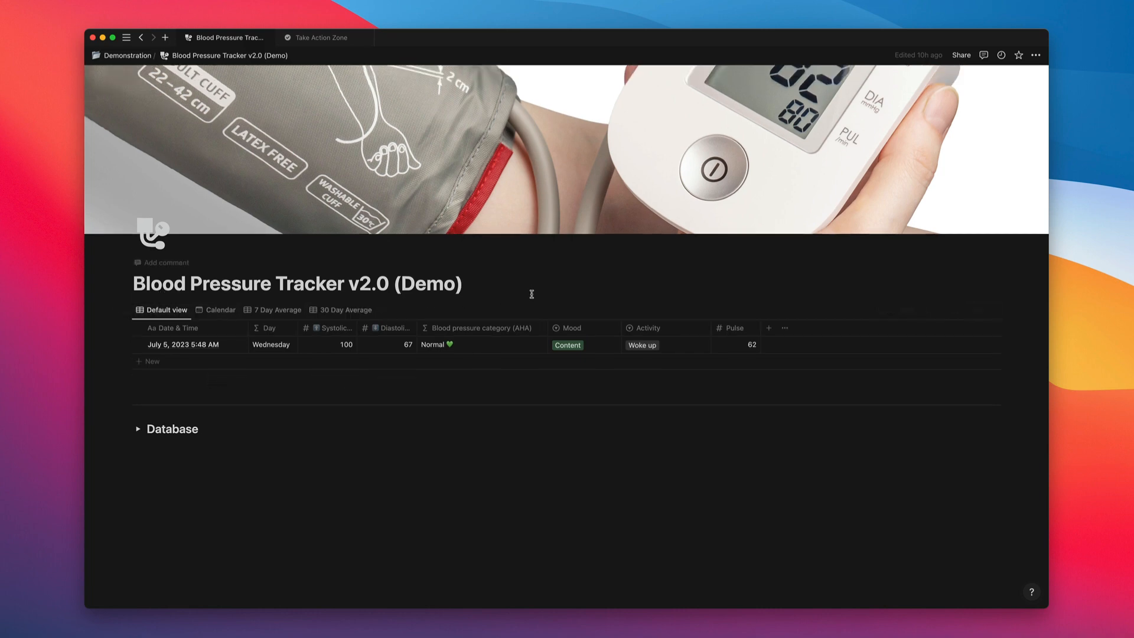